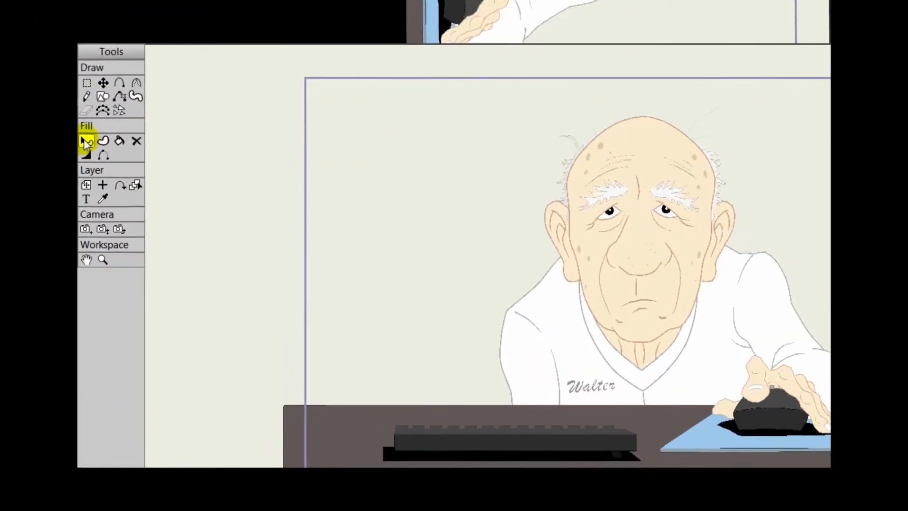
Select the head shape with the Select Shape tool to view its style settings
{"action": "left_click", "coordinate": [38, 117]}
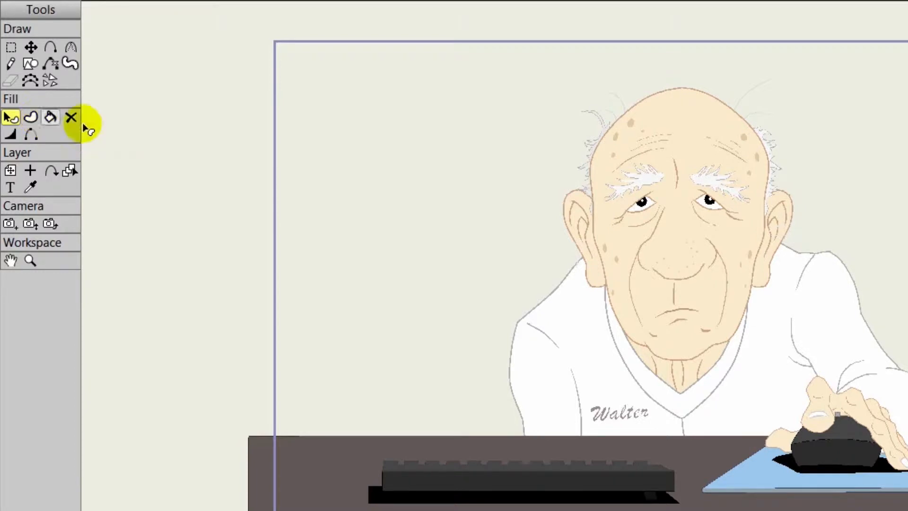
{"action": "left_click", "coordinate": [700, 148]}
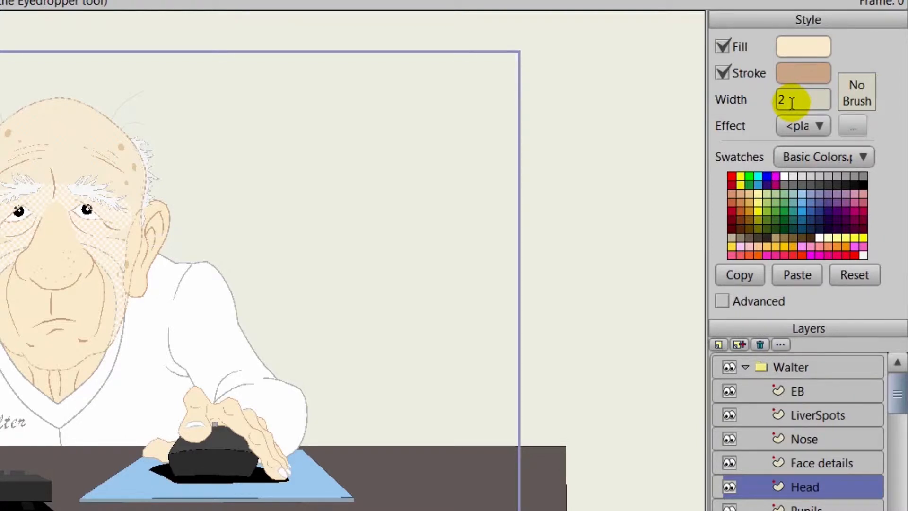
Select the desk shape and set its fill colour to B88080
{"action": "left_click", "coordinate": [391, 497]}
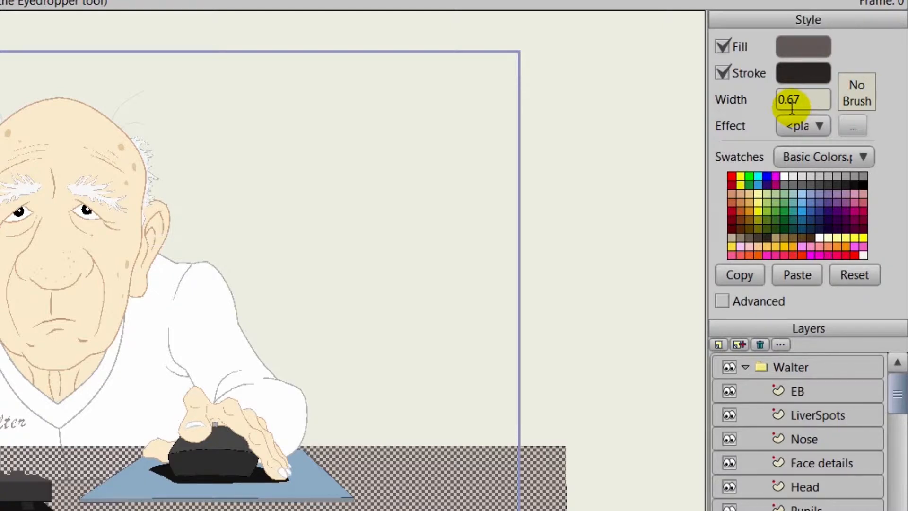
{"action": "left_click", "coordinate": [810, 46]}
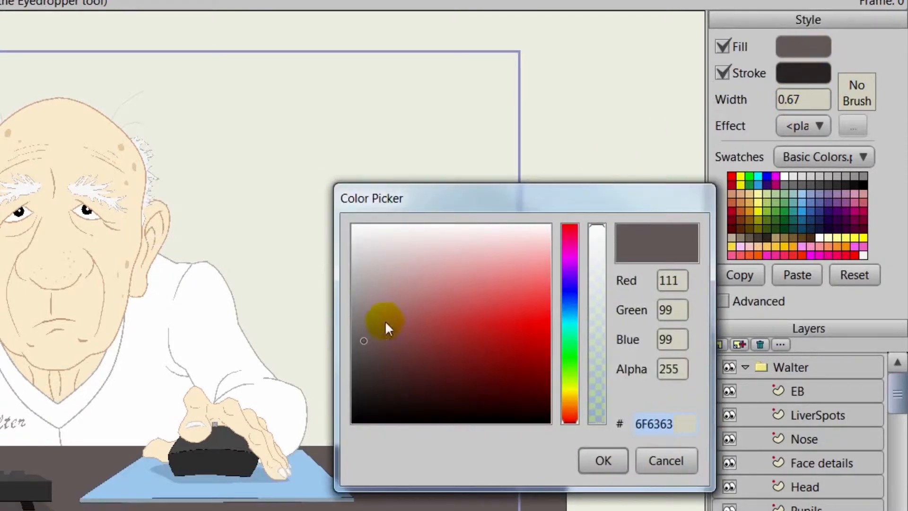
{"action": "left_click", "coordinate": [374, 330]}
{"action": "left_click", "coordinate": [406, 303]}
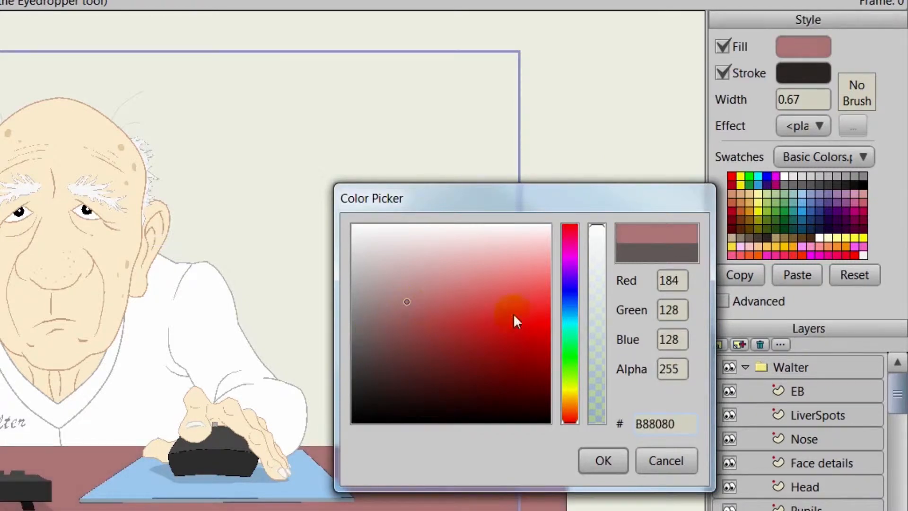
{"action": "left_click", "coordinate": [600, 458]}
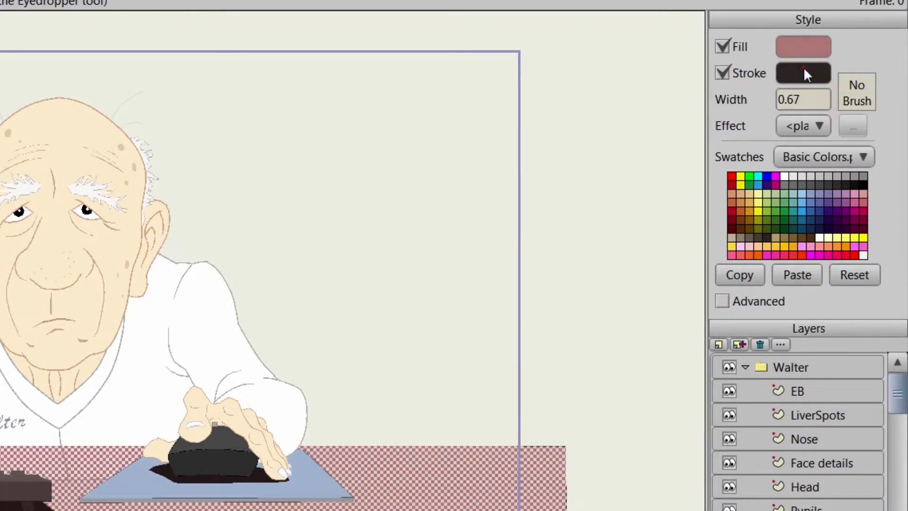
Set the desk's stroke colour to 723228 and its stroke width to 4, and deselect the shape
{"action": "left_click", "coordinate": [803, 72]}
{"action": "left_click_drag", "start_coordinate": [365, 382], "coordinate": [448, 363]}
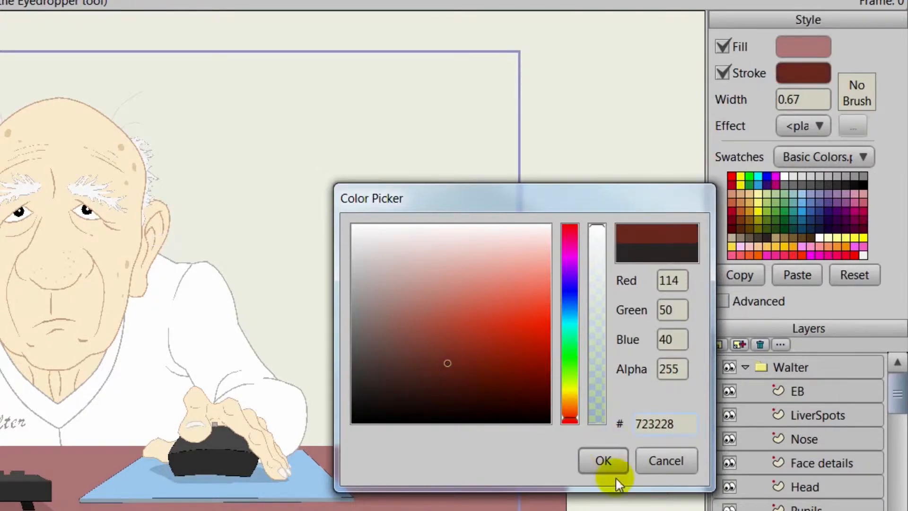
{"action": "left_click", "coordinate": [615, 461]}
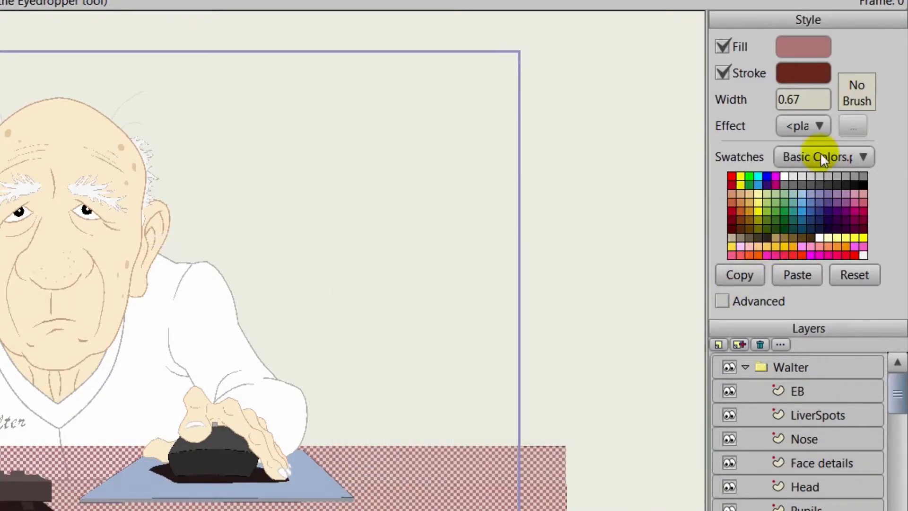
{"action": "double_click", "coordinate": [794, 98]}
{"action": "type", "text": "4"}
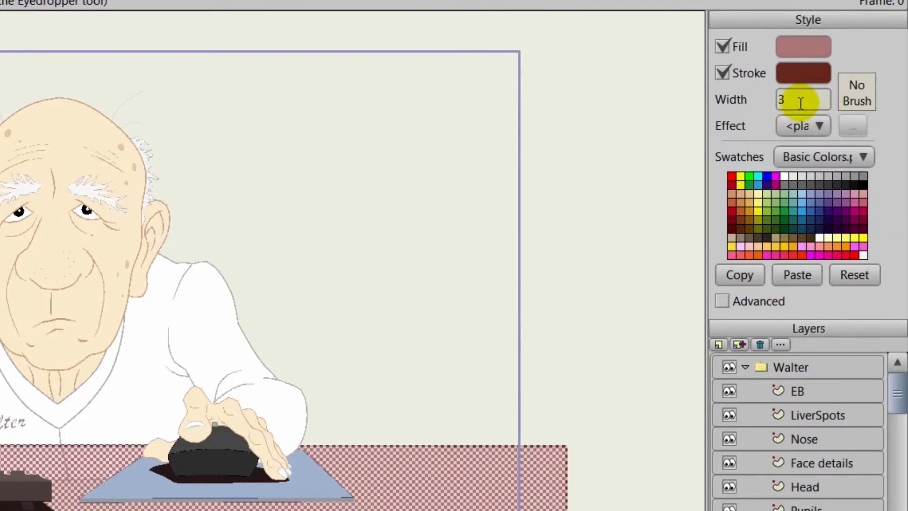
{"action": "left_click", "coordinate": [500, 312]}
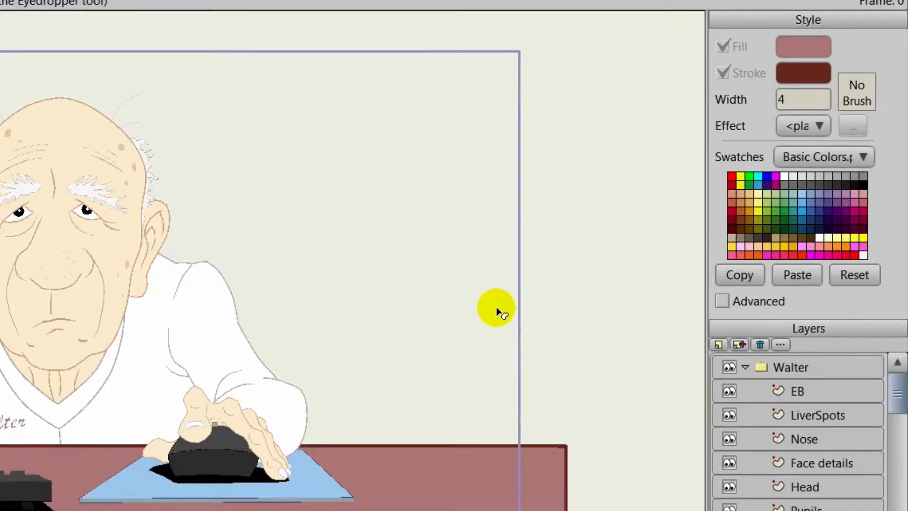
Copy the desk's style and paste it onto the eyebrow on the right side of the face
{"action": "left_click", "coordinate": [399, 487]}
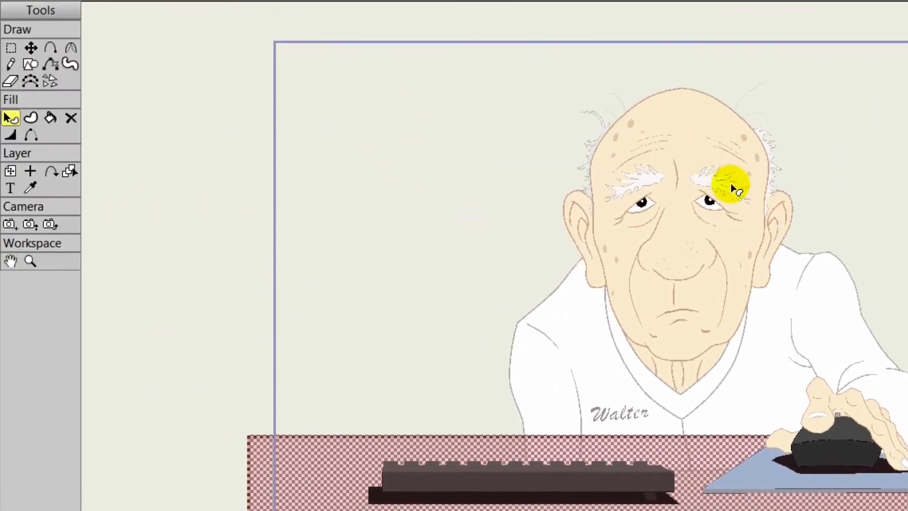
{"action": "left_click", "coordinate": [713, 182]}
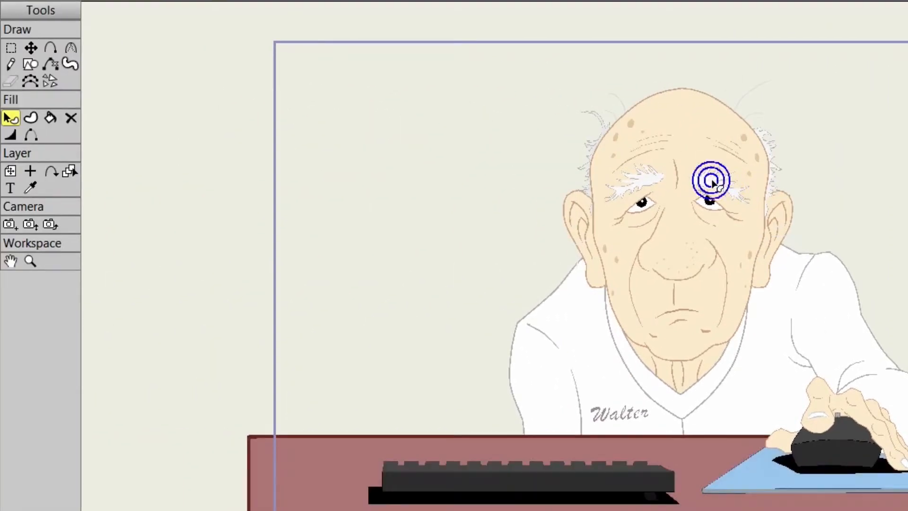
{"action": "left_click", "coordinate": [711, 182]}
{"action": "scroll", "coordinate": [717, 182], "scroll_direction": "up", "scroll_amount": 5}
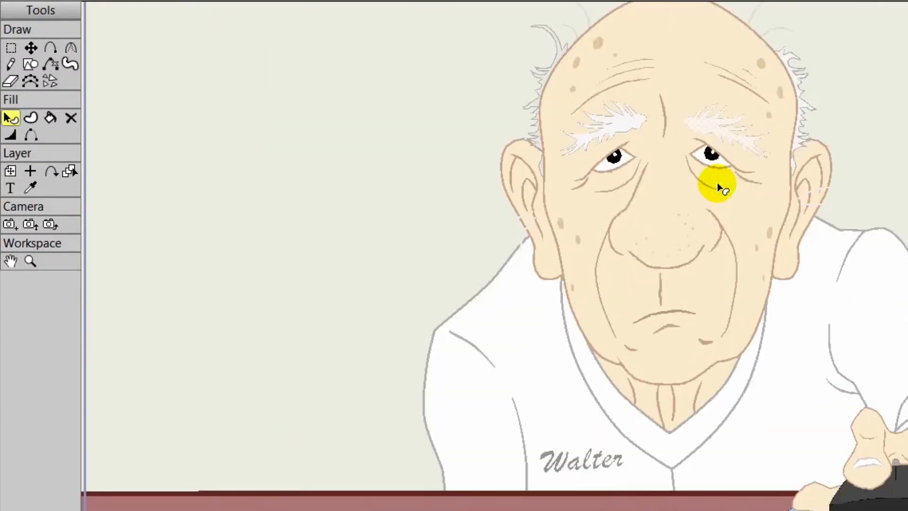
{"action": "left_click_drag", "start_coordinate": [738, 186], "coordinate": [756, 291]}
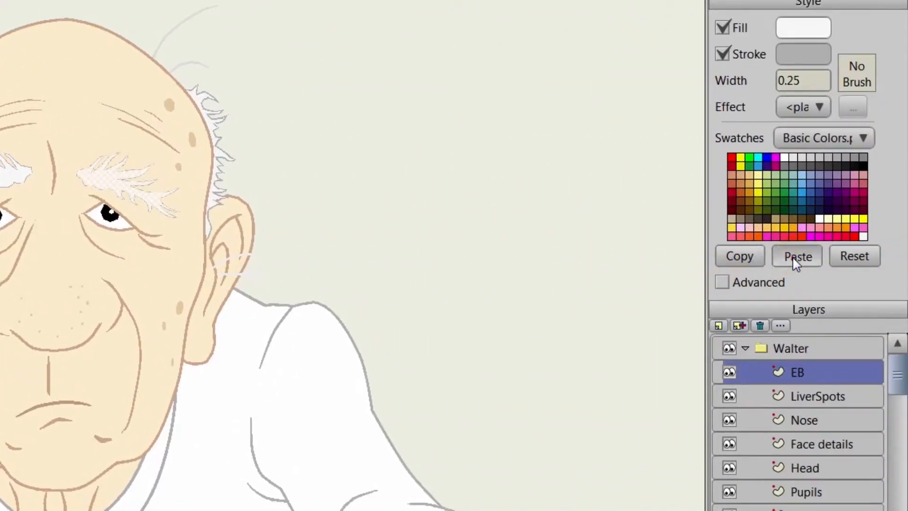
{"action": "left_click", "coordinate": [793, 257]}
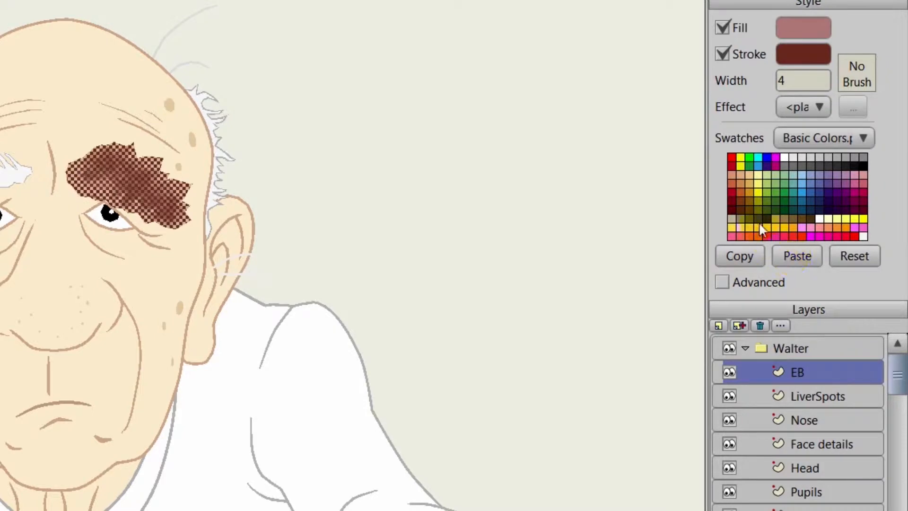
Reduce the recoloured eyebrow's stroke width to 0.25 and deselect it
{"action": "double_click", "coordinate": [804, 82]}
{"action": "type", "text": "2"}
{"action": "key", "text": "Return"}
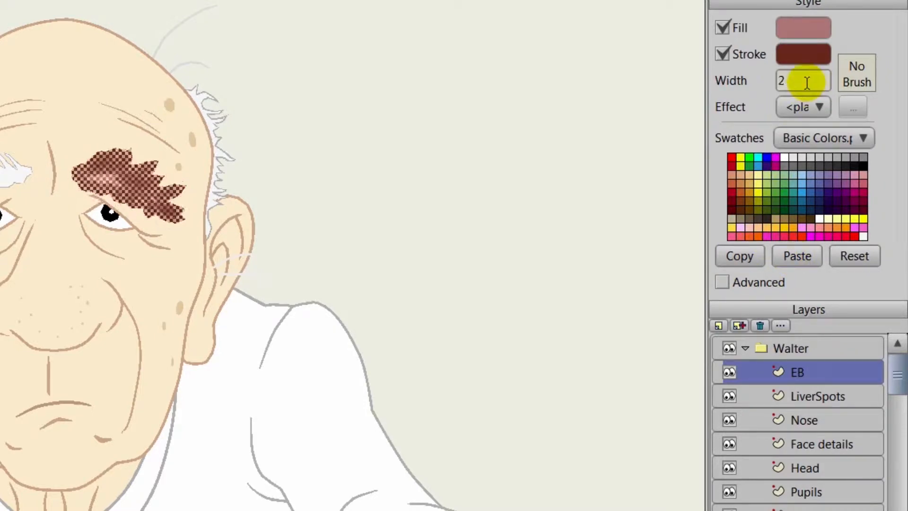
{"action": "scroll", "coordinate": [807, 83], "scroll_direction": "down", "scroll_amount": 3}
{"action": "left_click", "coordinate": [391, 255]}
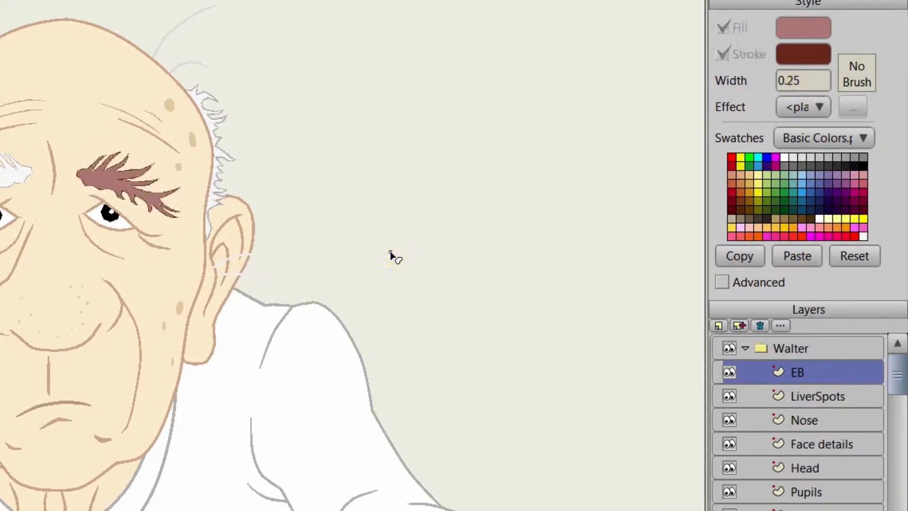
{"action": "scroll", "coordinate": [396, 307], "scroll_direction": "down", "scroll_amount": 1}
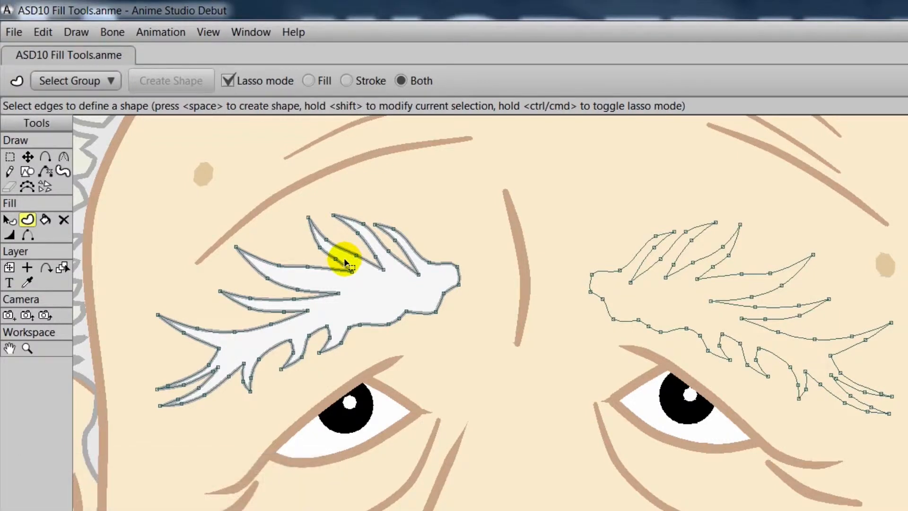
Lasso the edges at the inner end of the unfilled eyebrow and create a shape with both fill and stroke
{"action": "mouse_move", "coordinate": [587, 254]}
{"action": "left_mouse_down"}
{"action": "mouse_move", "coordinate": [564, 272]}
{"action": "mouse_move", "coordinate": [560, 300]}
{"action": "mouse_move", "coordinate": [590, 338]}
{"action": "mouse_move", "coordinate": [677, 348]}
{"action": "mouse_move", "coordinate": [676, 331]}
{"action": "mouse_move", "coordinate": [622, 299]}
{"action": "mouse_move", "coordinate": [618, 253]}
{"action": "mouse_move", "coordinate": [585, 250]}
{"action": "left_mouse_up"}
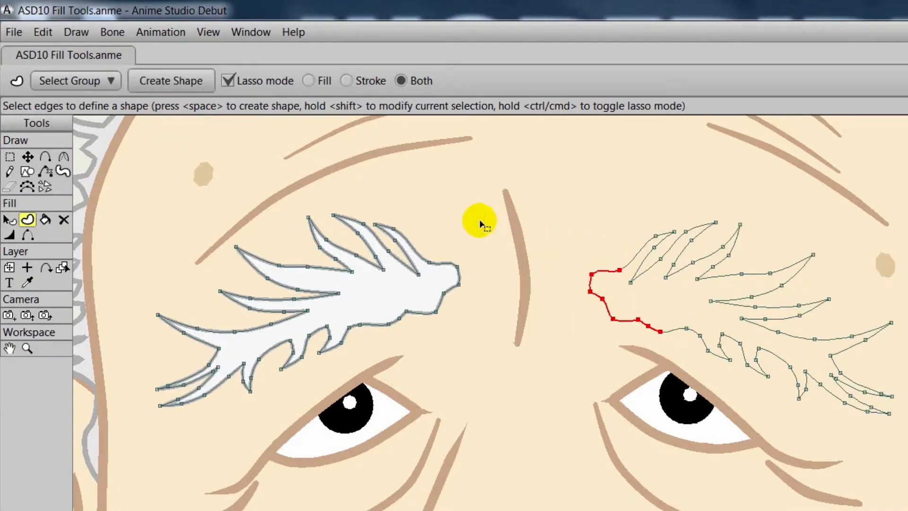
{"action": "left_click", "coordinate": [174, 81]}
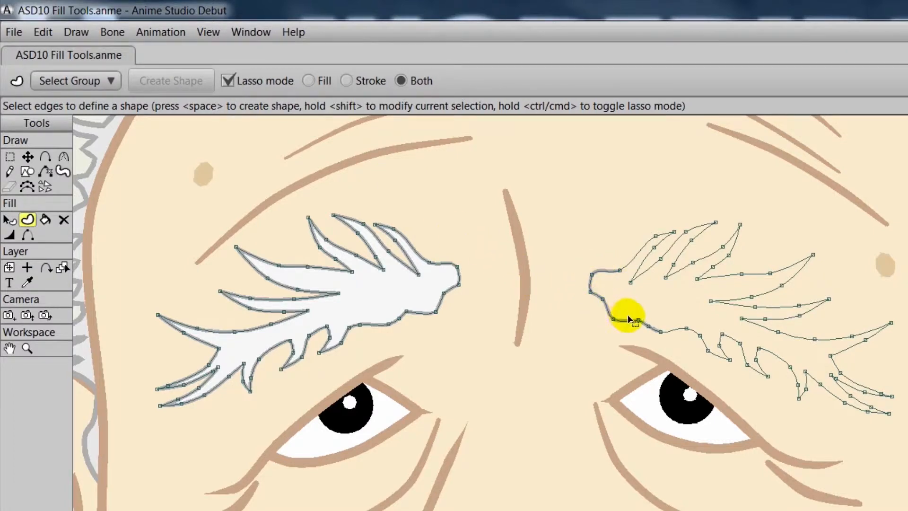
Lasso the entire unfilled eyebrow outline and create a filled and stroked shape from it
{"action": "left_click_drag", "start_coordinate": [652, 329], "coordinate": [588, 304]}
{"action": "mouse_move", "coordinate": [659, 189]}
{"action": "left_mouse_down"}
{"action": "mouse_move", "coordinate": [556, 254]}
{"action": "mouse_move", "coordinate": [556, 301]}
{"action": "mouse_move", "coordinate": [765, 427]}
{"action": "mouse_move", "coordinate": [903, 454]}
{"action": "mouse_move", "coordinate": [881, 228]}
{"action": "mouse_move", "coordinate": [614, 192]}
{"action": "left_mouse_up"}
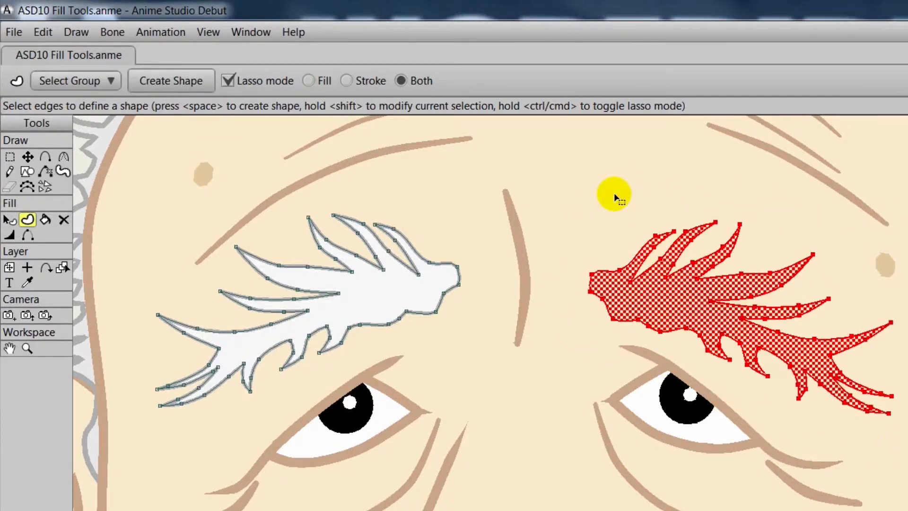
{"action": "left_click", "coordinate": [186, 83]}
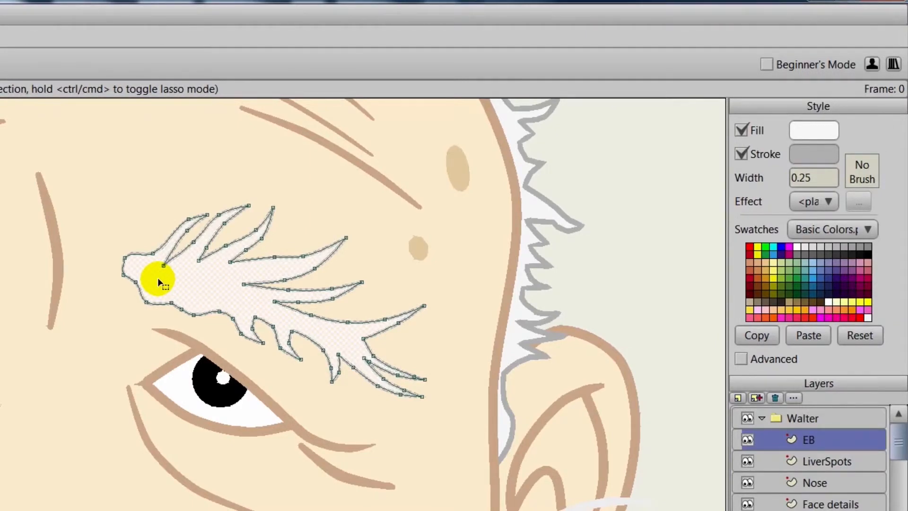
{"action": "left_click", "coordinate": [159, 283]}
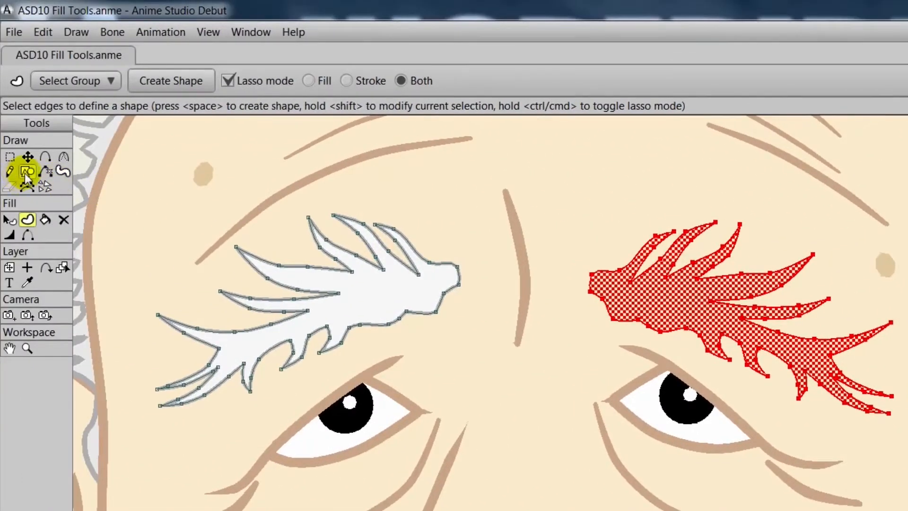
Draw a small flat oval inside the inner half of the unfilled eyebrow, with auto-fill and auto-stroke off
{"action": "left_click", "coordinate": [27, 171]}
{"action": "left_click", "coordinate": [192, 78]}
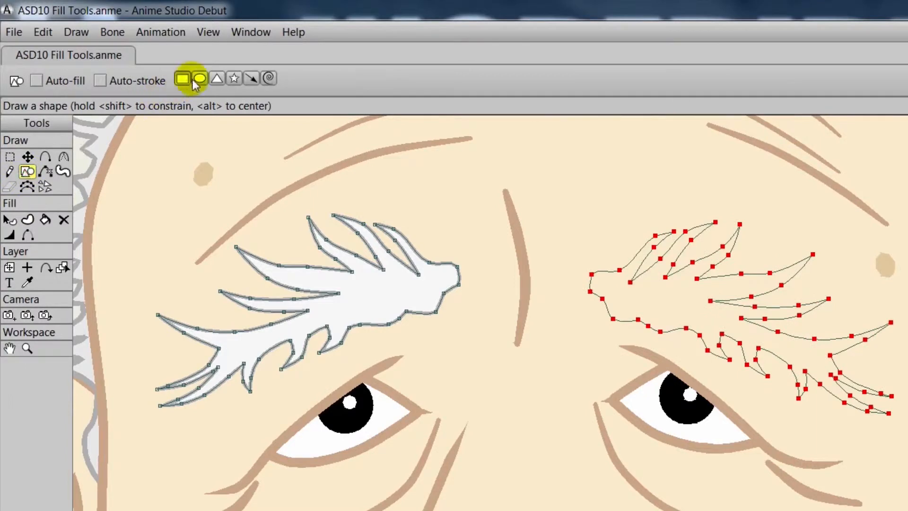
{"action": "left_click", "coordinate": [201, 79]}
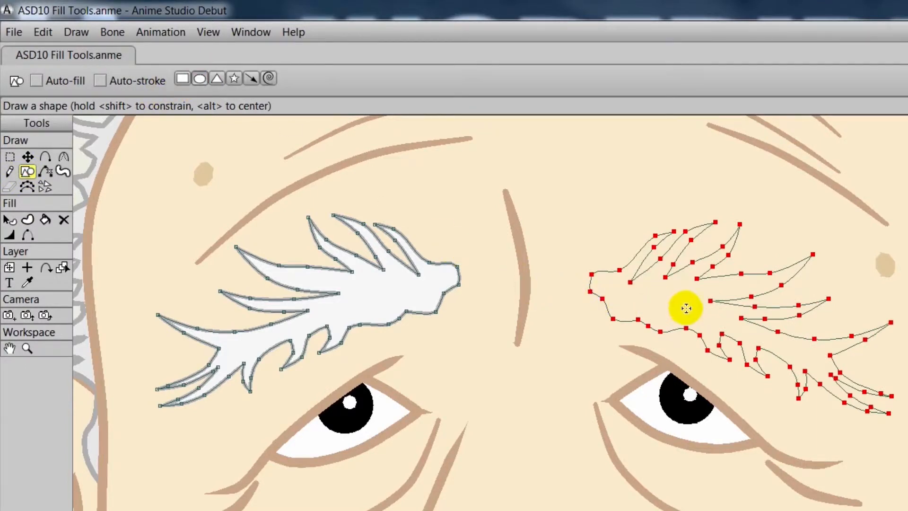
{"action": "left_click_drag", "start_coordinate": [686, 310], "coordinate": [622, 284]}
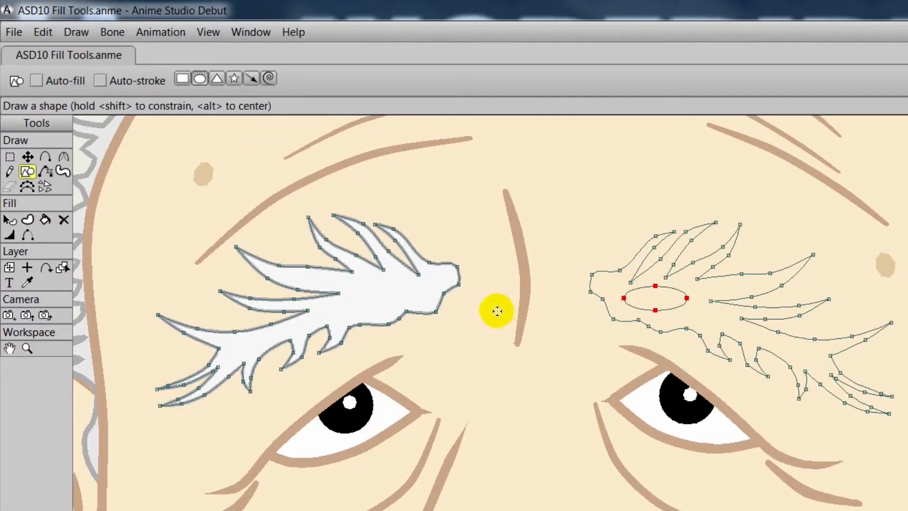
Create one filled and stroked shape from the eyebrow outline and the inner oval, leaving the oval as a hole
{"action": "left_click", "coordinate": [27, 219]}
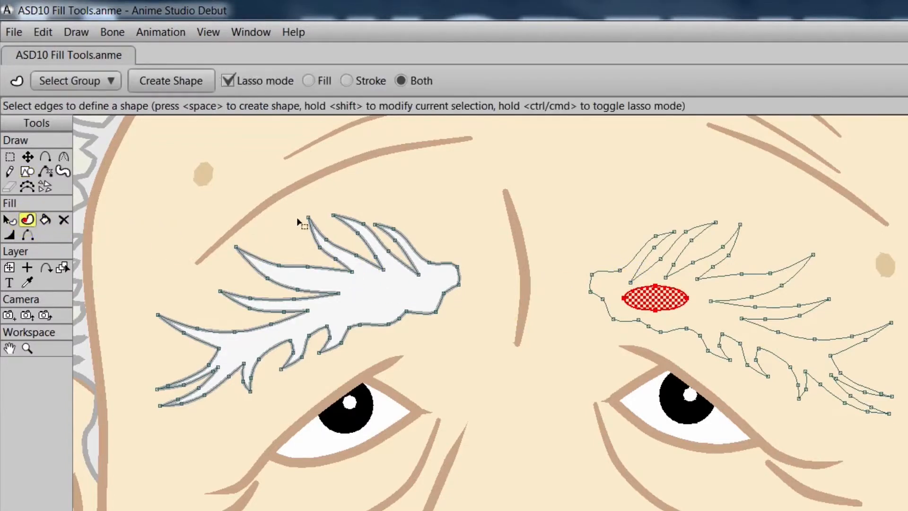
{"action": "mouse_move", "coordinate": [712, 190]}
{"action": "left_mouse_down"}
{"action": "mouse_move", "coordinate": [676, 191]}
{"action": "mouse_move", "coordinate": [579, 222]}
{"action": "mouse_move", "coordinate": [544, 320]}
{"action": "mouse_move", "coordinate": [627, 381]}
{"action": "mouse_move", "coordinate": [804, 433]}
{"action": "mouse_move", "coordinate": [886, 439]}
{"action": "mouse_move", "coordinate": [784, 210]}
{"action": "mouse_move", "coordinate": [670, 187]}
{"action": "left_mouse_up"}
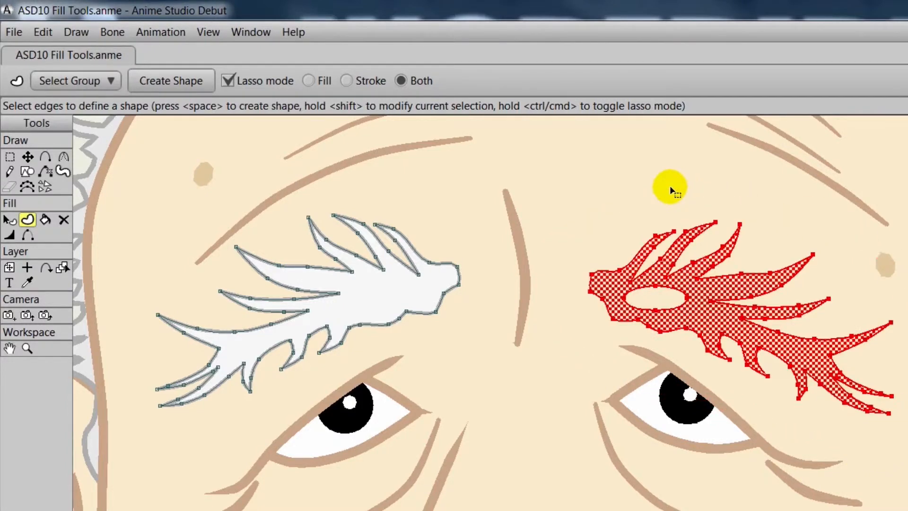
{"action": "left_click", "coordinate": [180, 79]}
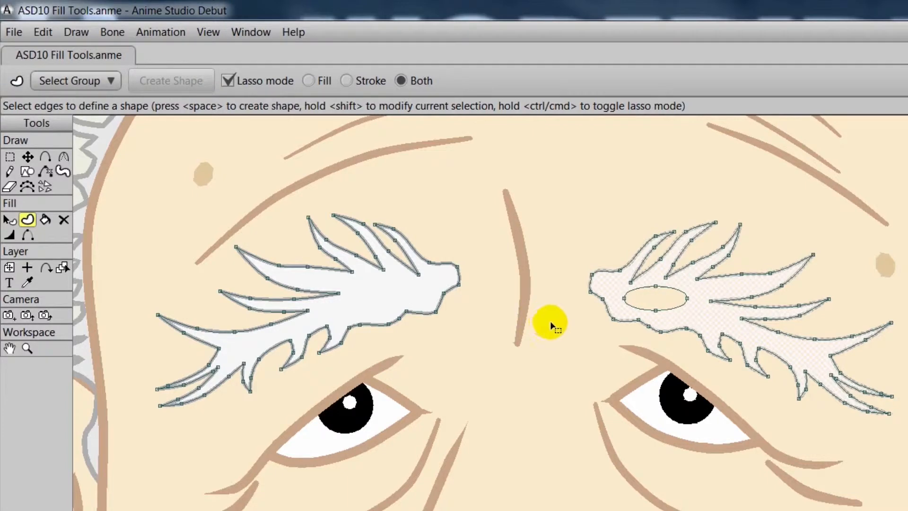
{"action": "left_click", "coordinate": [578, 325]}
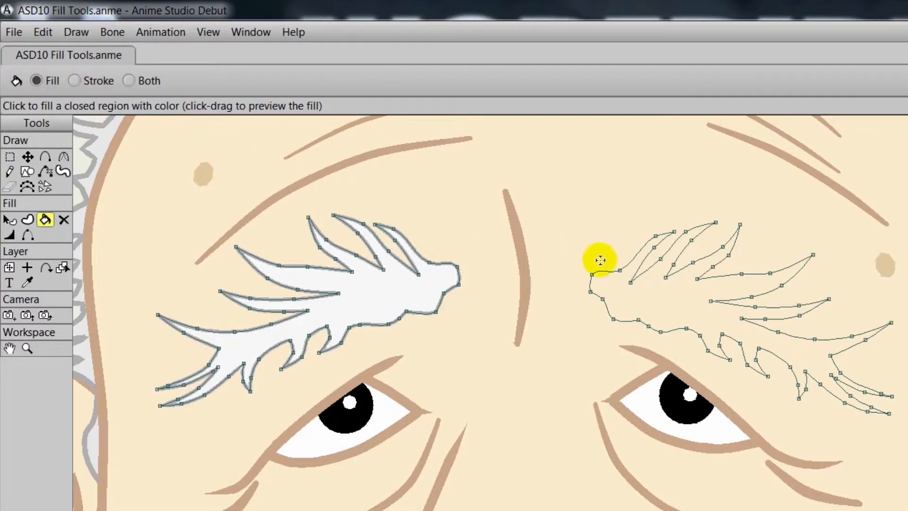
Try the Paint Bucket on the unfilled eyebrow in Fill mode and in Stroke mode, undoing each result
{"action": "left_click", "coordinate": [667, 298]}
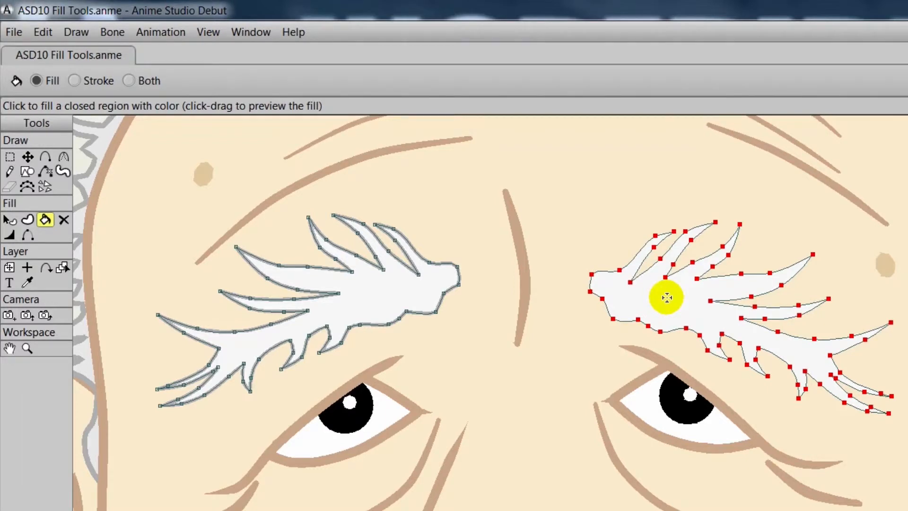
{"action": "key", "text": "ctrl+z"}
{"action": "left_click", "coordinate": [75, 82]}
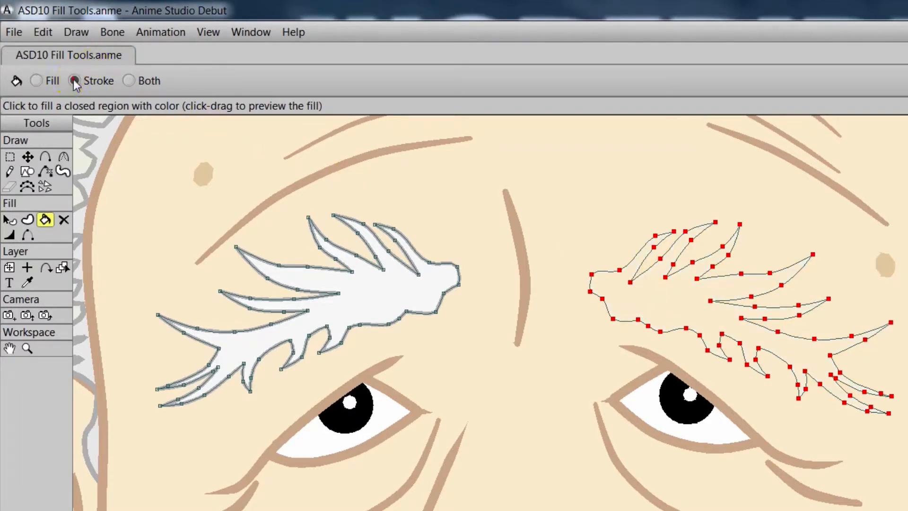
{"action": "left_click", "coordinate": [680, 297]}
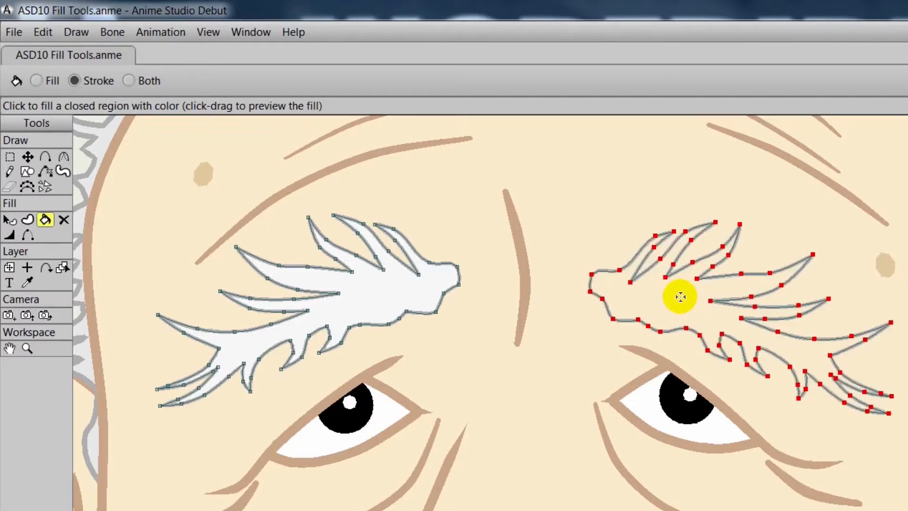
{"action": "key", "text": "ctrl+z"}
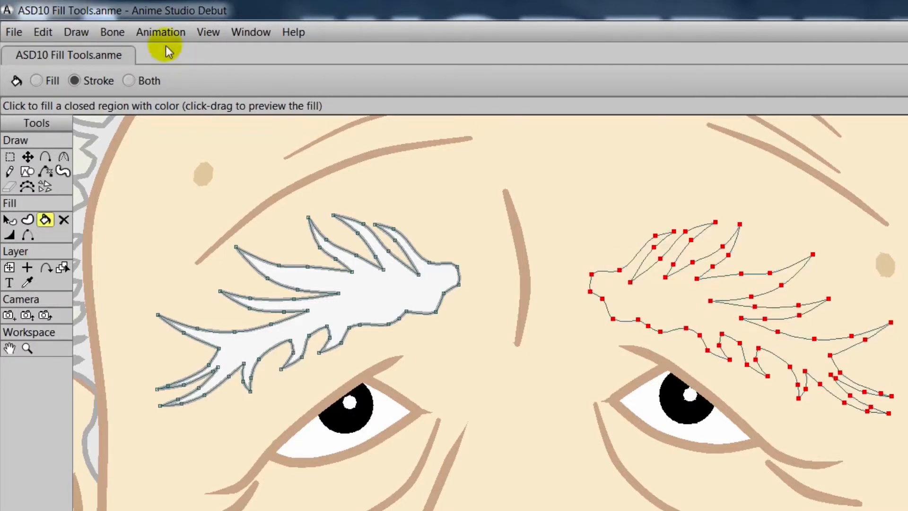
Fill and stroke the unfilled right eyebrow using the Paint Bucket in Both mode
{"action": "left_click", "coordinate": [130, 80]}
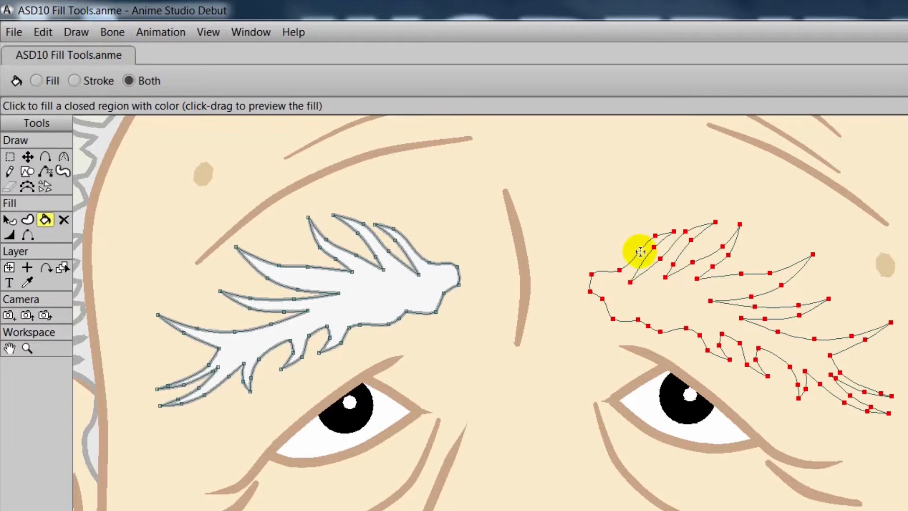
{"action": "left_click", "coordinate": [692, 300]}
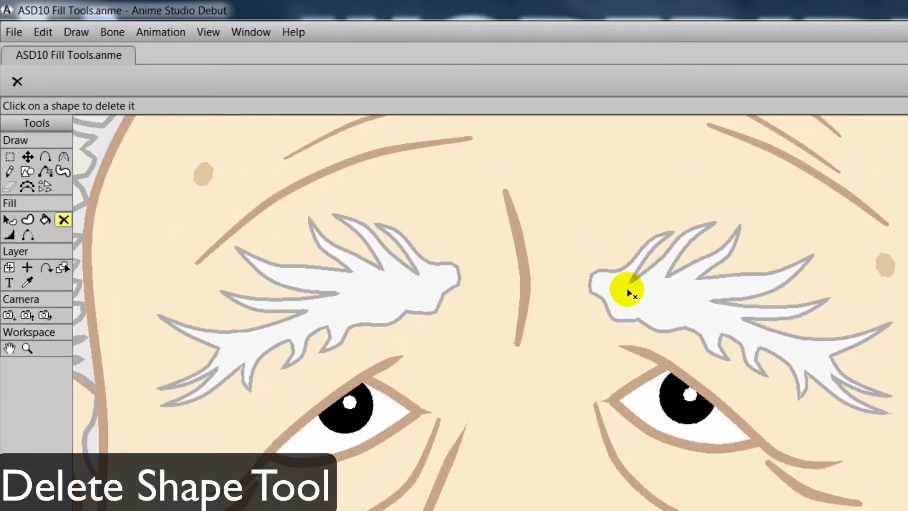
Delete the right eyebrow's shape with the Delete Shape tool and display its remaining points
{"action": "left_click", "coordinate": [690, 290]}
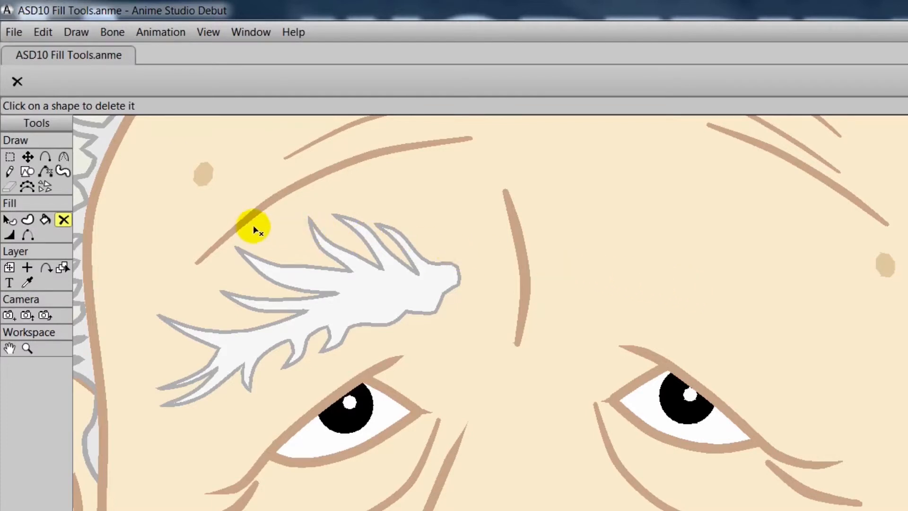
{"action": "left_click", "coordinate": [10, 156]}
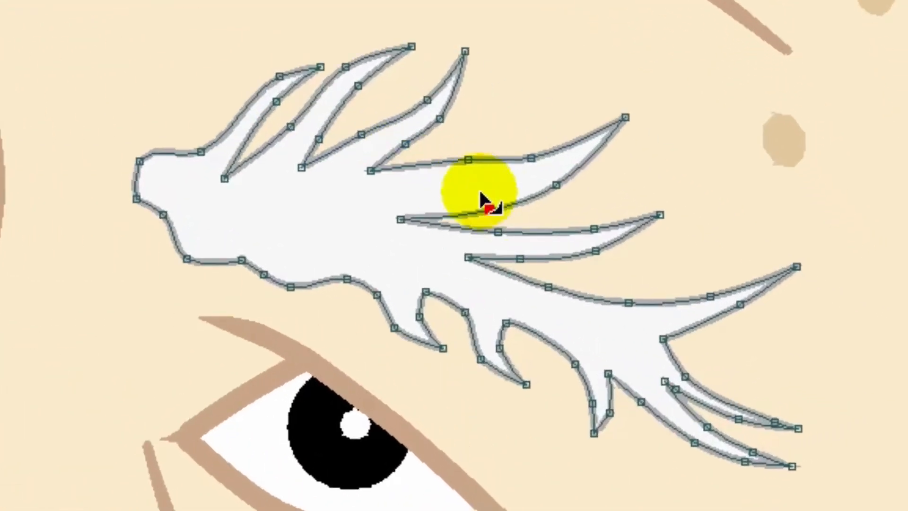
Thicken the stroke at a lower-edge point of the right eyebrow's longest upper hair, and set an upper-edge point's line width to 1000 percent
{"action": "mouse_move", "coordinate": [484, 210]}
{"action": "left_mouse_down"}
{"action": "mouse_move", "coordinate": [572, 223]}
{"action": "mouse_move", "coordinate": [907, 215]}
{"action": "mouse_move", "coordinate": [790, 190]}
{"action": "left_mouse_up"}
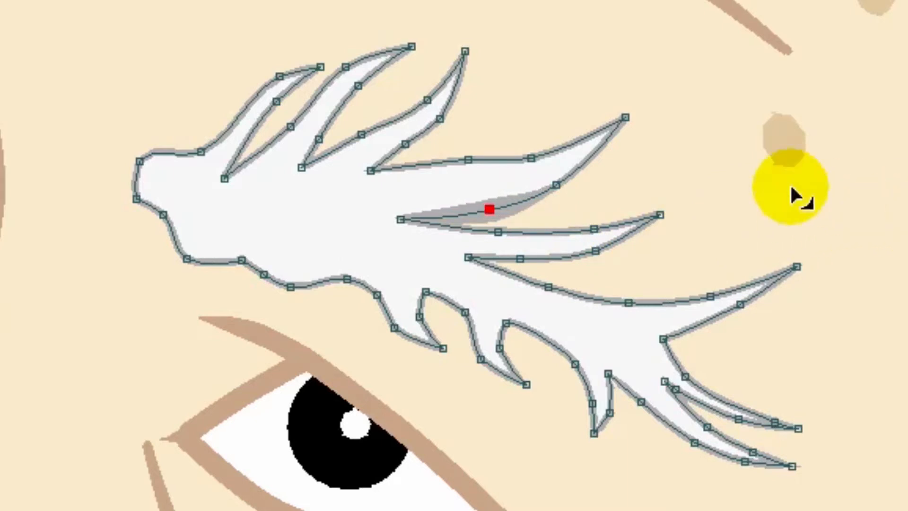
{"action": "left_click", "coordinate": [532, 157]}
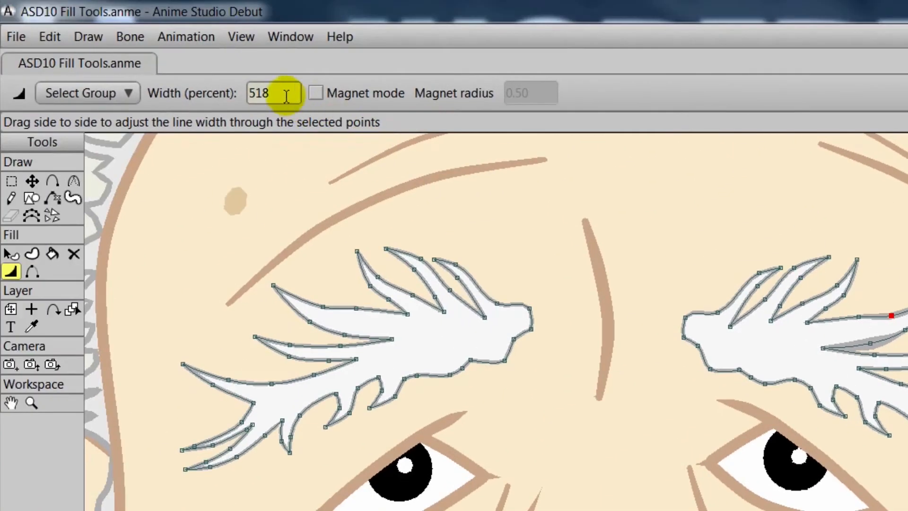
{"action": "left_click", "coordinate": [286, 96]}
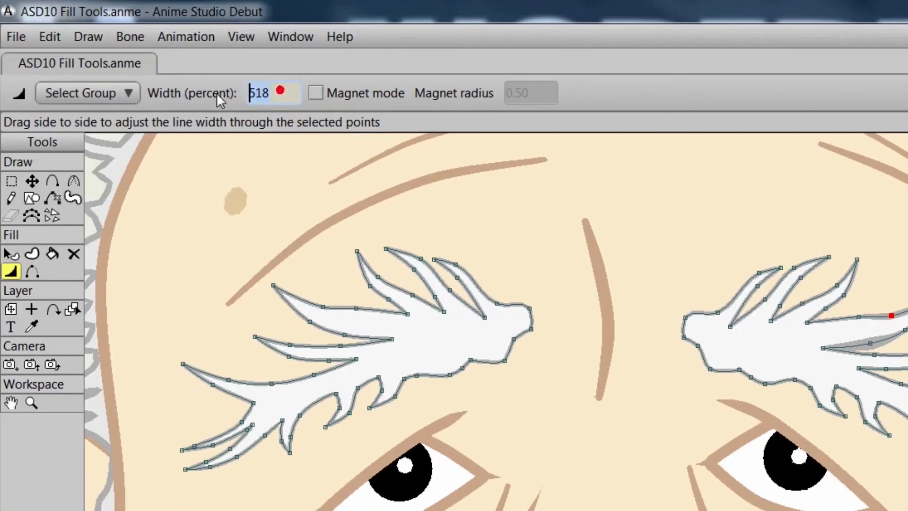
{"action": "type", "text": "1000"}
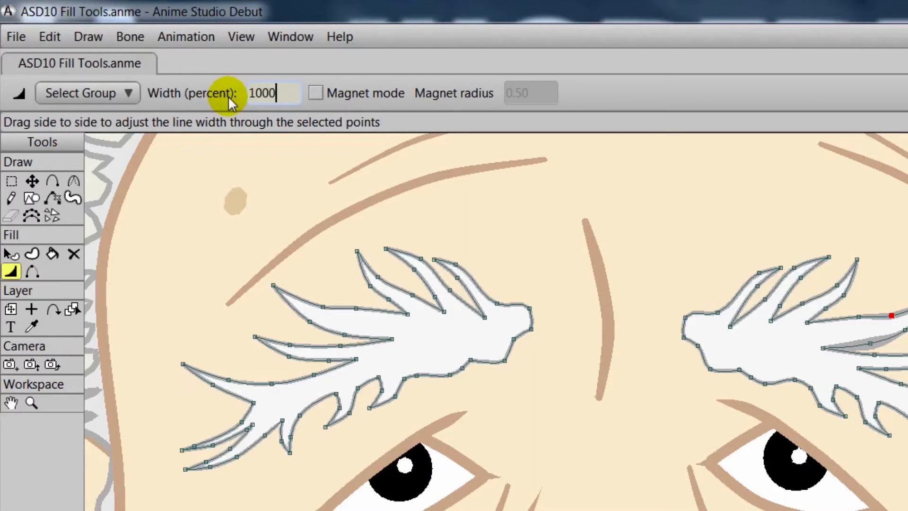
{"action": "key", "text": "Return"}
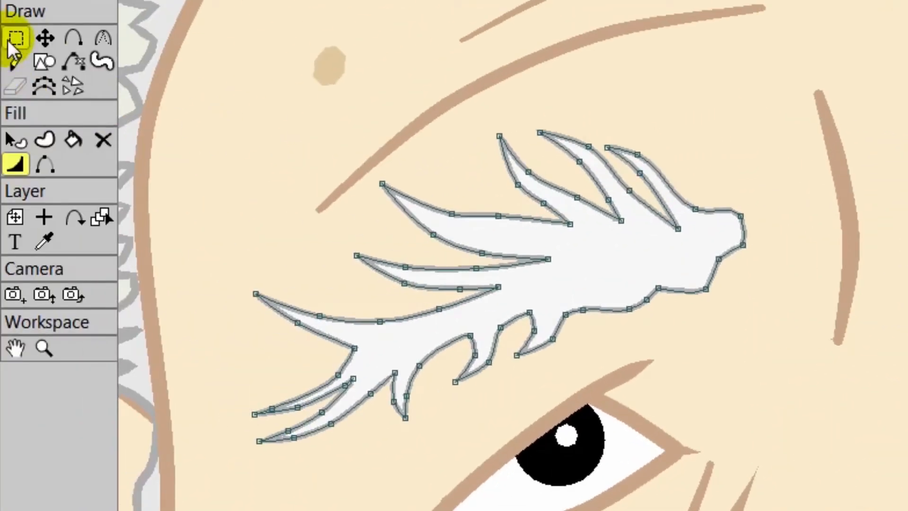
Lasso all points of the left eyebrow and thicken its whole outline with the Line Width tool
{"action": "left_click", "coordinate": [12, 40]}
{"action": "left_click", "coordinate": [508, 76]}
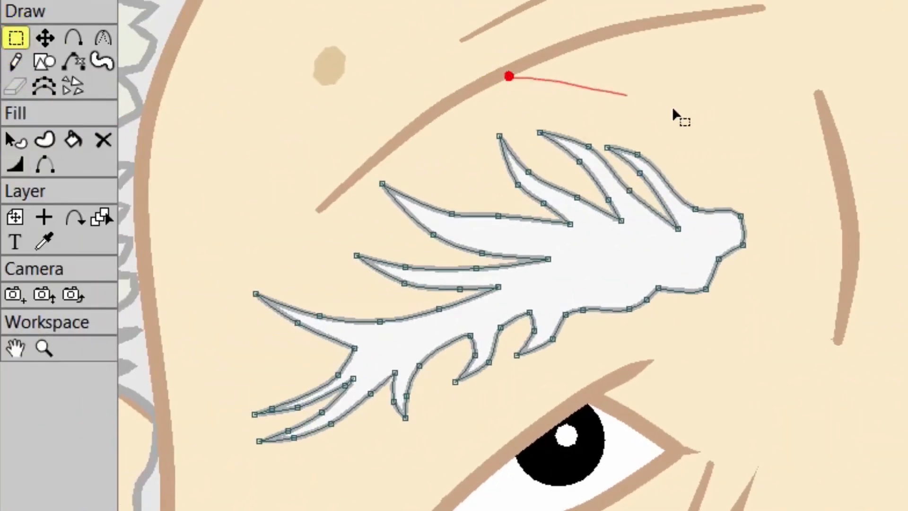
{"action": "mouse_move", "coordinate": [674, 116]}
{"action": "left_mouse_down"}
{"action": "mouse_move", "coordinate": [765, 314]}
{"action": "mouse_move", "coordinate": [553, 426]}
{"action": "mouse_move", "coordinate": [301, 498]}
{"action": "mouse_move", "coordinate": [231, 458]}
{"action": "mouse_move", "coordinate": [238, 259]}
{"action": "mouse_move", "coordinate": [288, 153]}
{"action": "mouse_move", "coordinate": [487, 98]}
{"action": "mouse_move", "coordinate": [540, 80]}
{"action": "left_mouse_up"}
{"action": "left_click", "coordinate": [14, 164]}
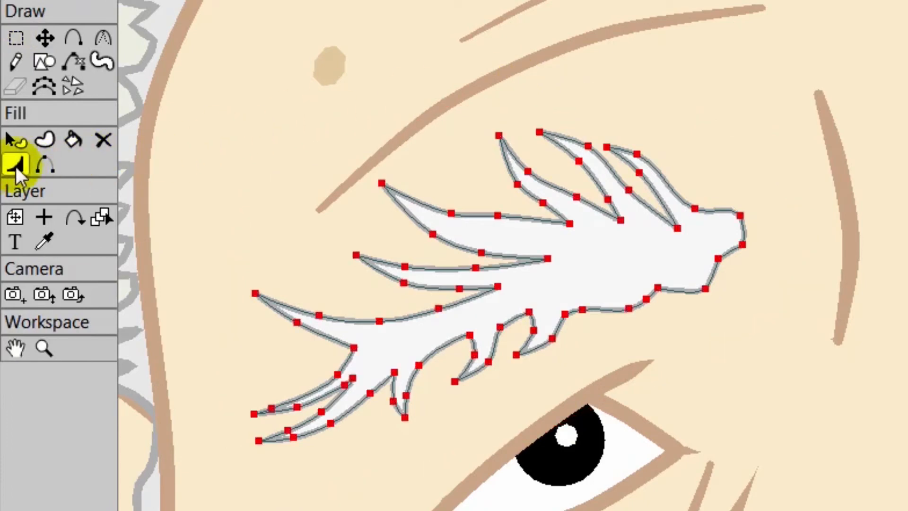
{"action": "left_click_drag", "start_coordinate": [520, 223], "coordinate": [583, 225]}
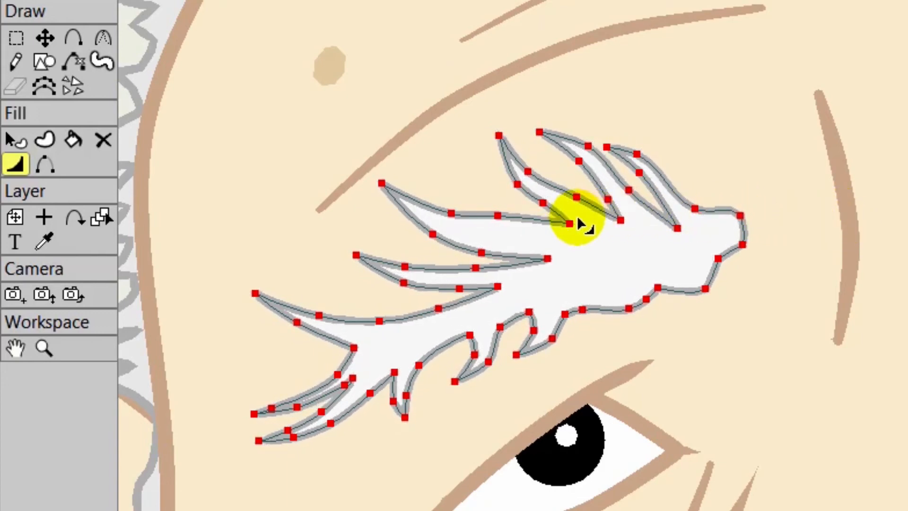
Hide three adjoining outline edges along the top of the right eyebrow's longest upper hair with the Hide Edge tool
{"action": "key", "text": "h"}
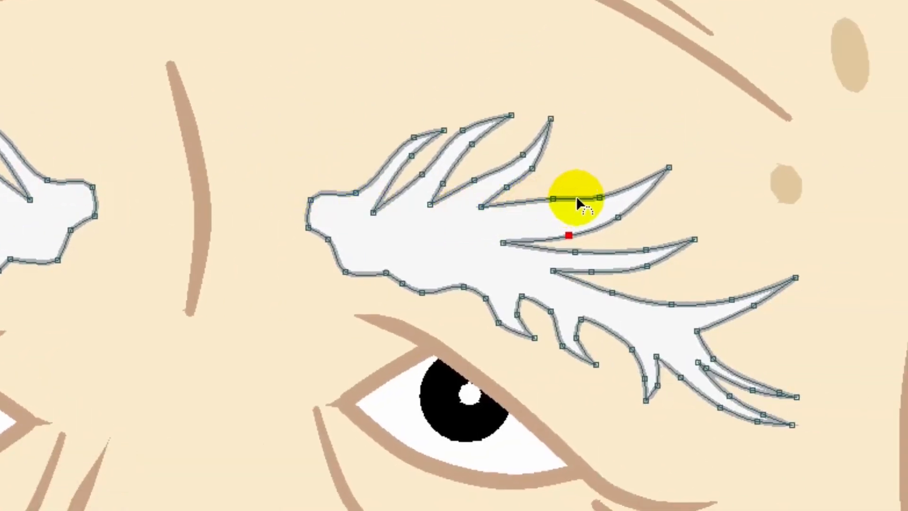
{"action": "left_click", "coordinate": [576, 197]}
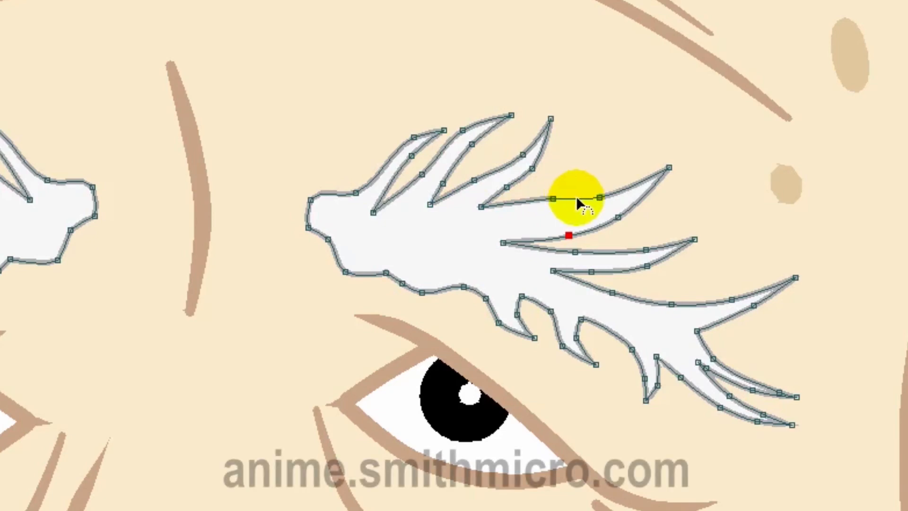
{"action": "left_click", "coordinate": [637, 181]}
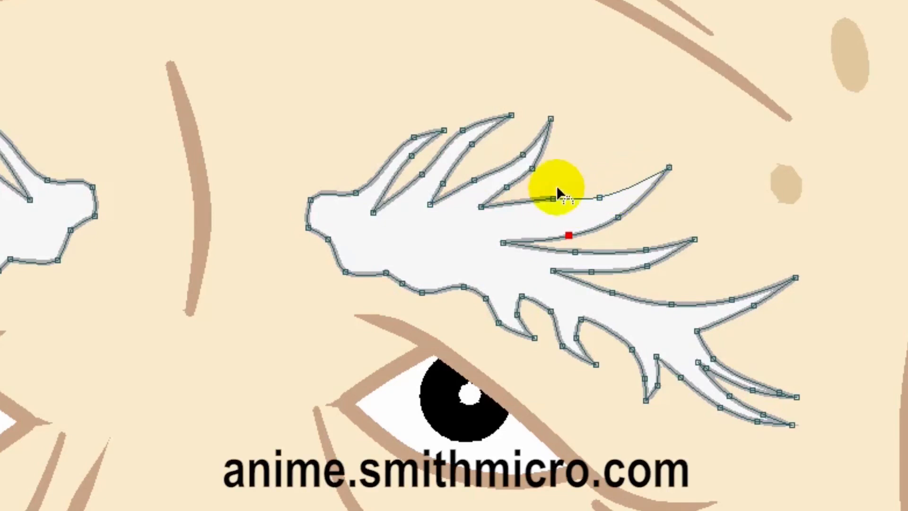
{"action": "left_click", "coordinate": [523, 201]}
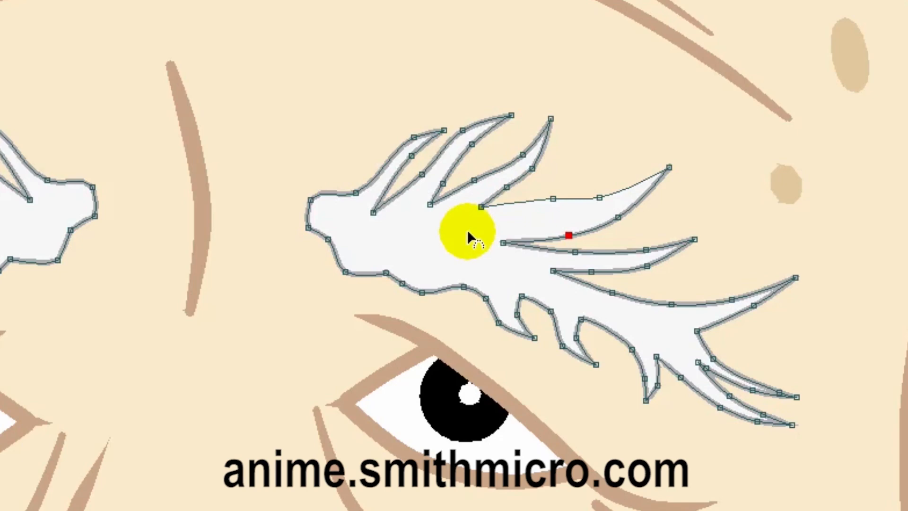
Show the inner and middle hidden edges on that eyebrow hair again
{"action": "left_click", "coordinate": [517, 201]}
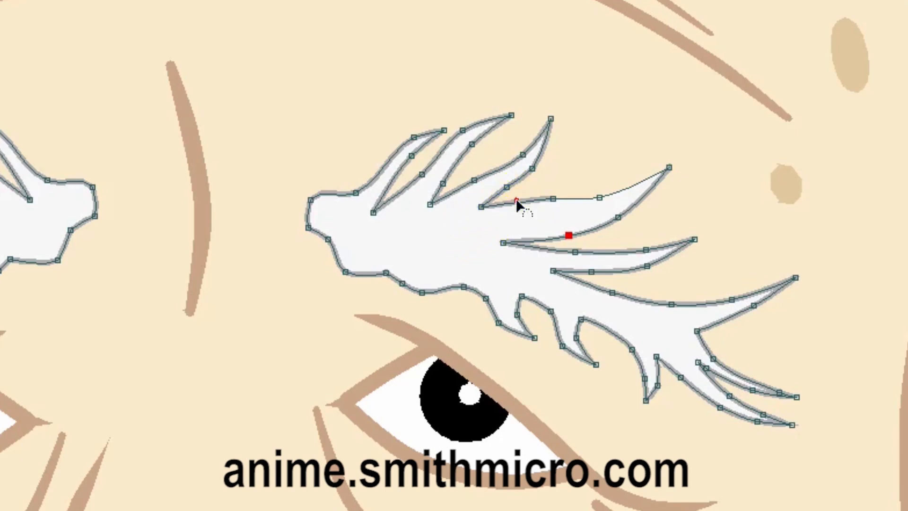
{"action": "left_click", "coordinate": [575, 198]}
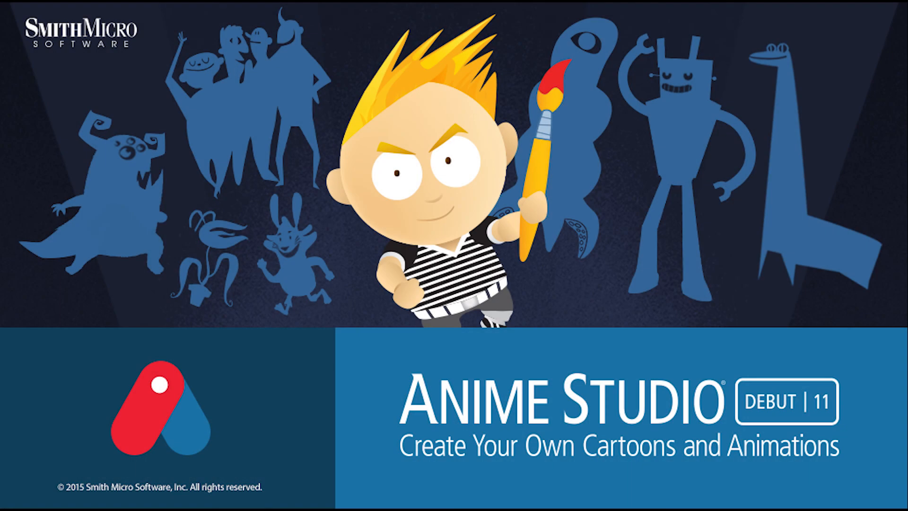